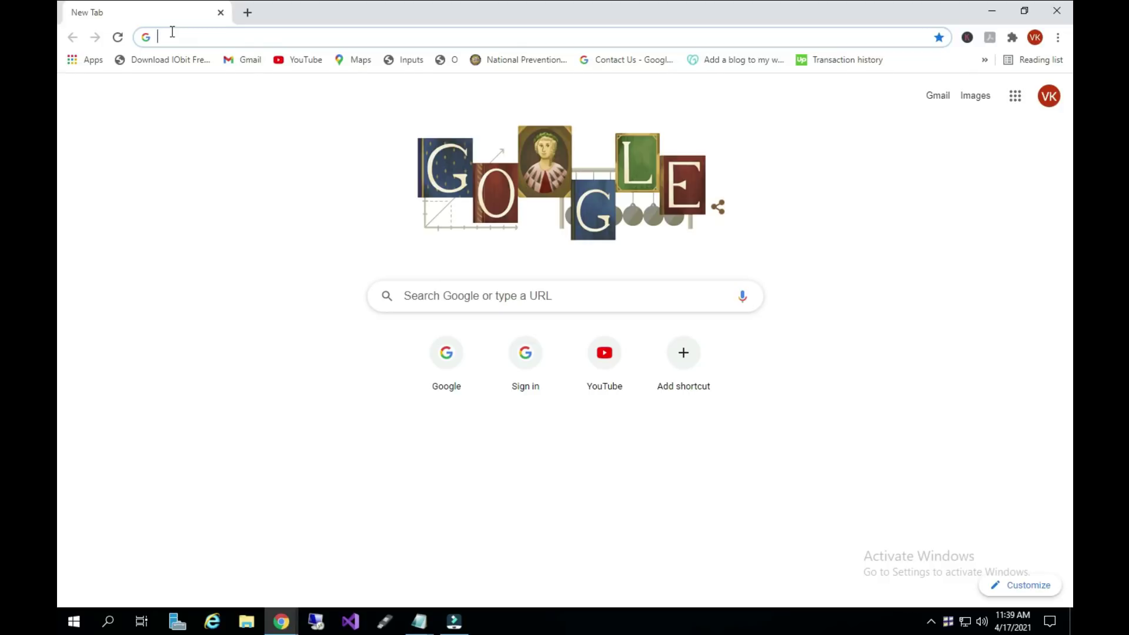
type("h")
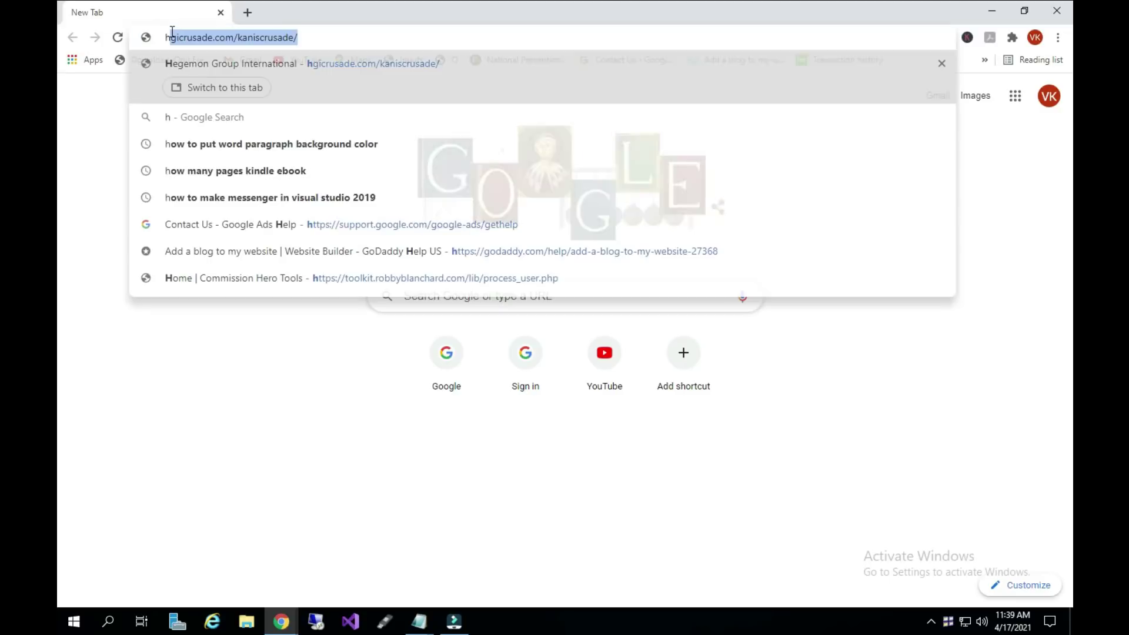
type("ttps")
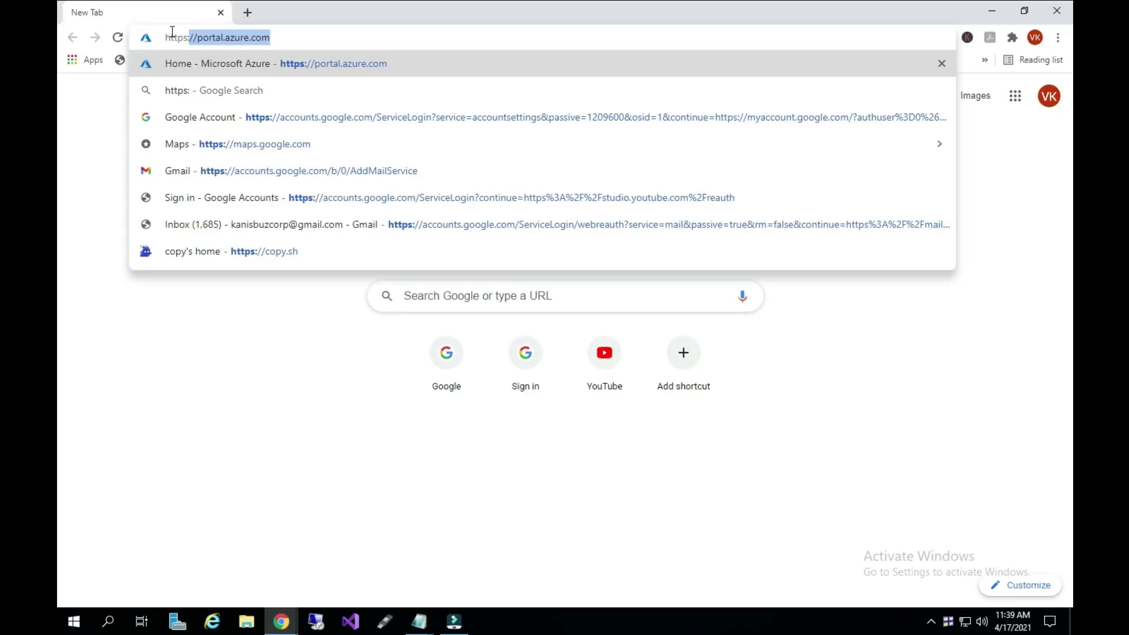
type(":/")
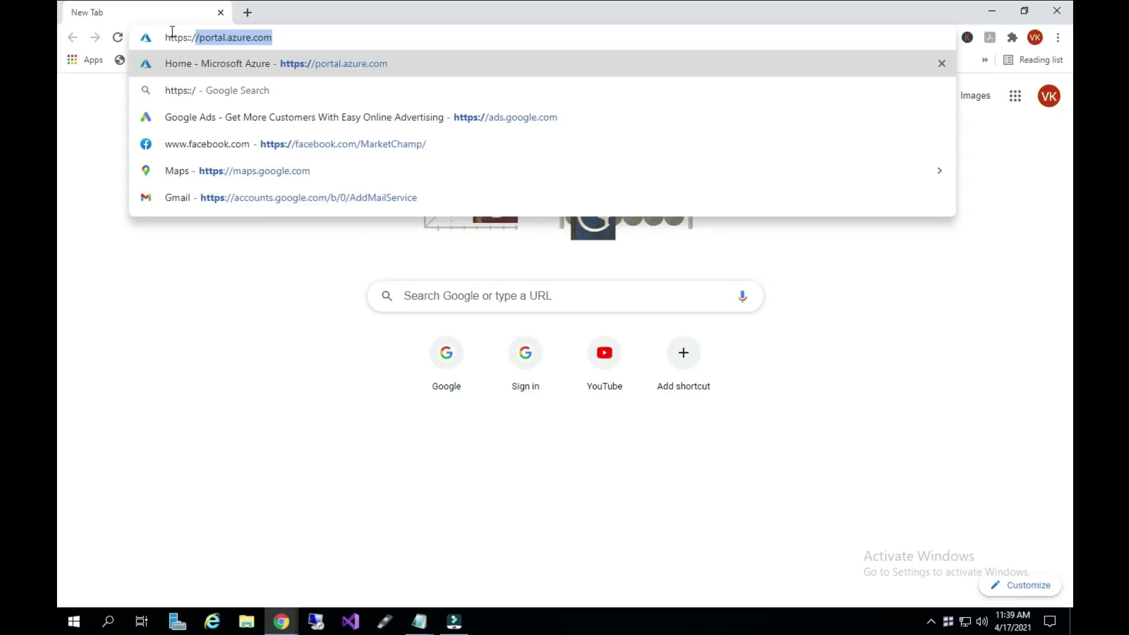
type("/cop")
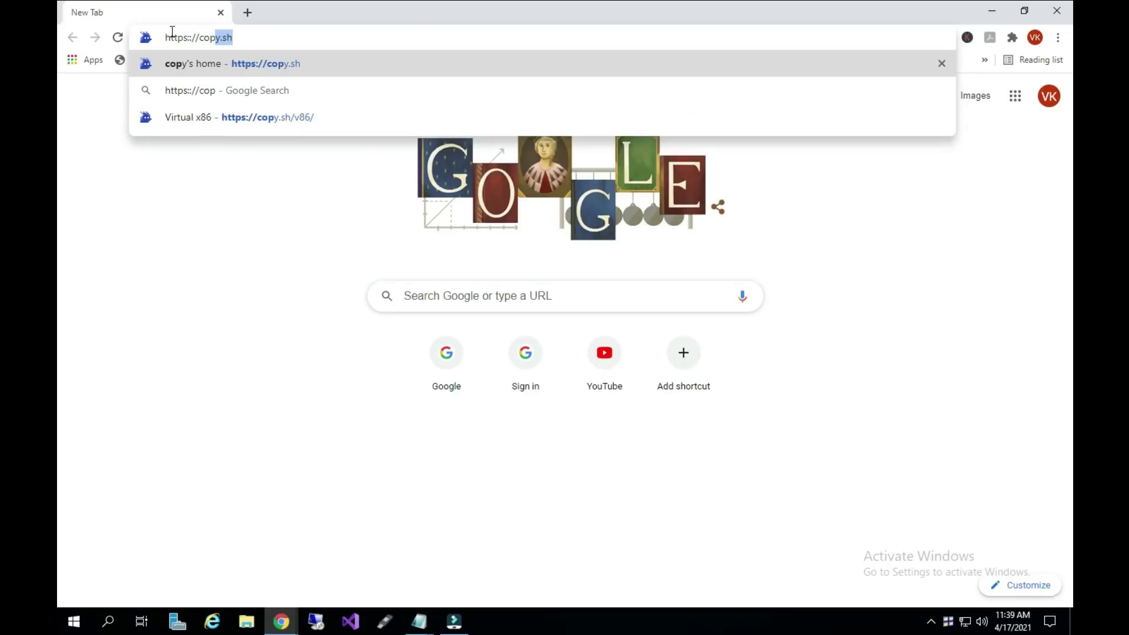
type("y.s")
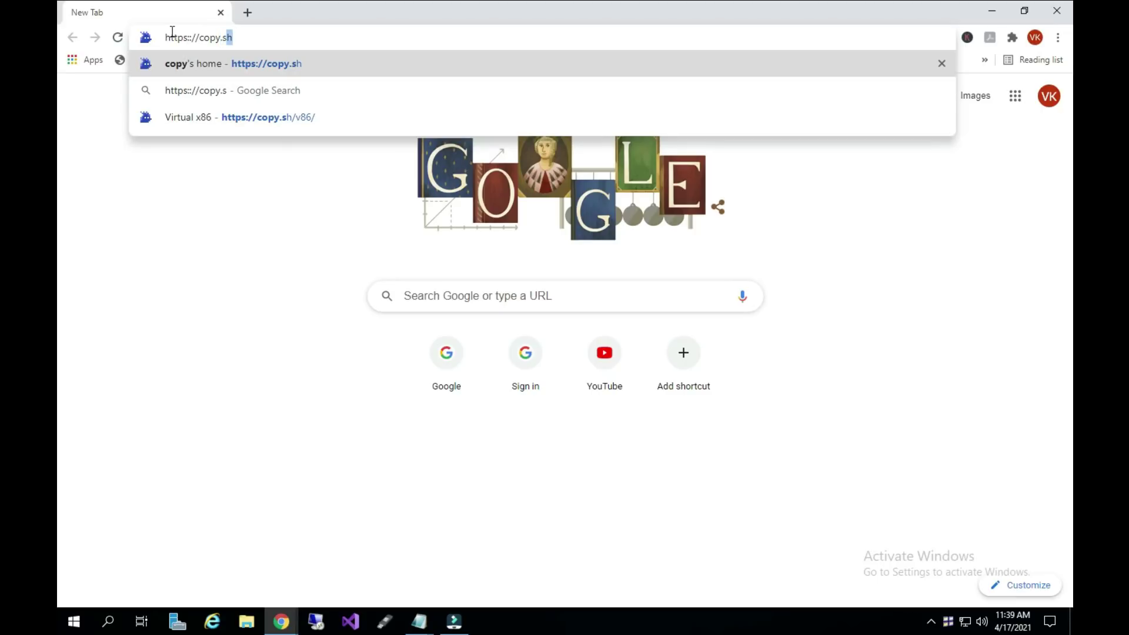
type("h")
key("Left")
key("Left")
key("Left")
key("Left")
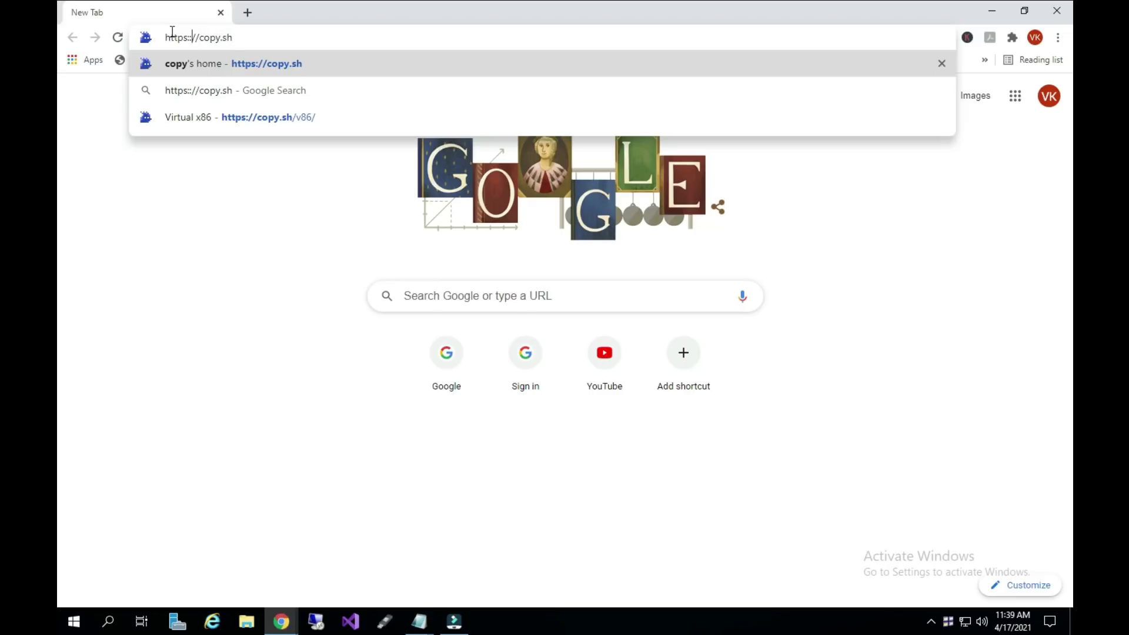
key("BackSpace")
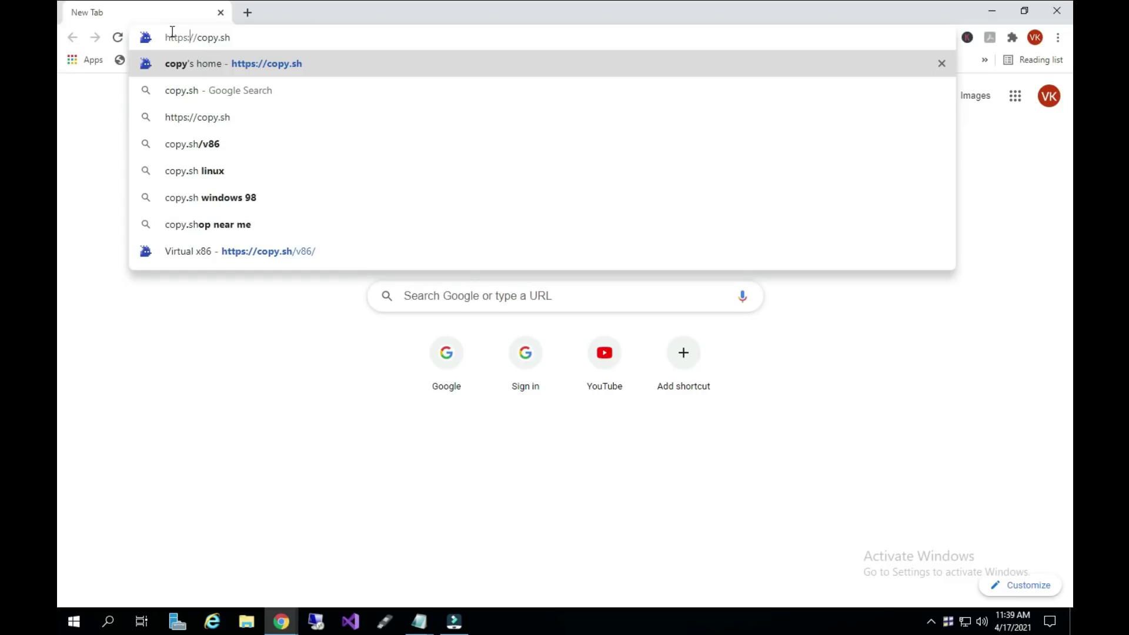
key("Return")
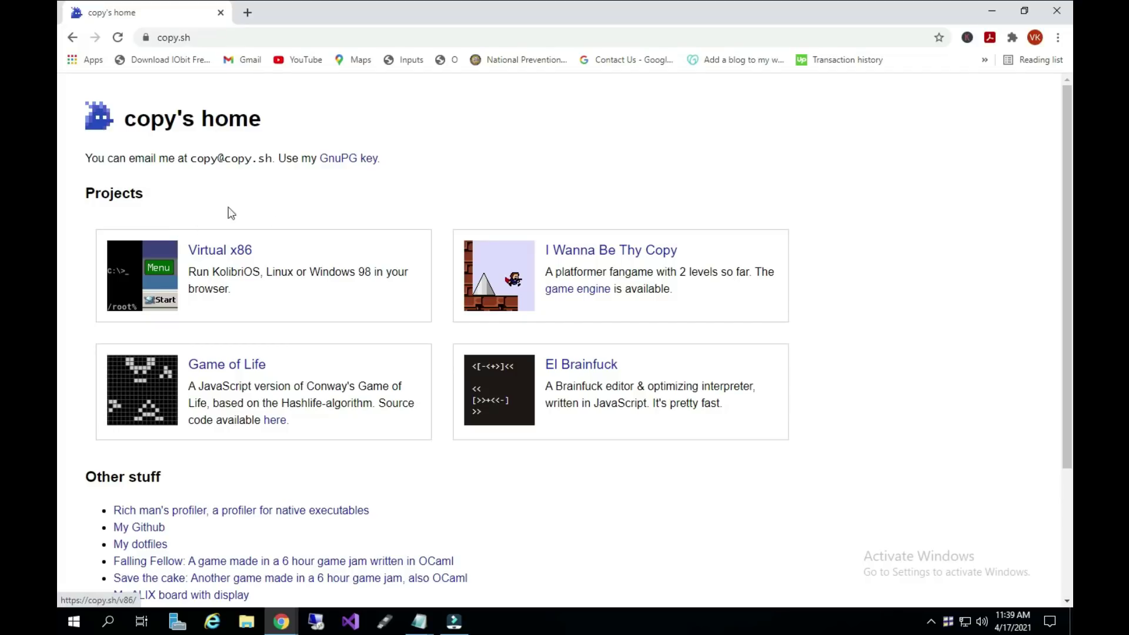
left_click(238, 249)
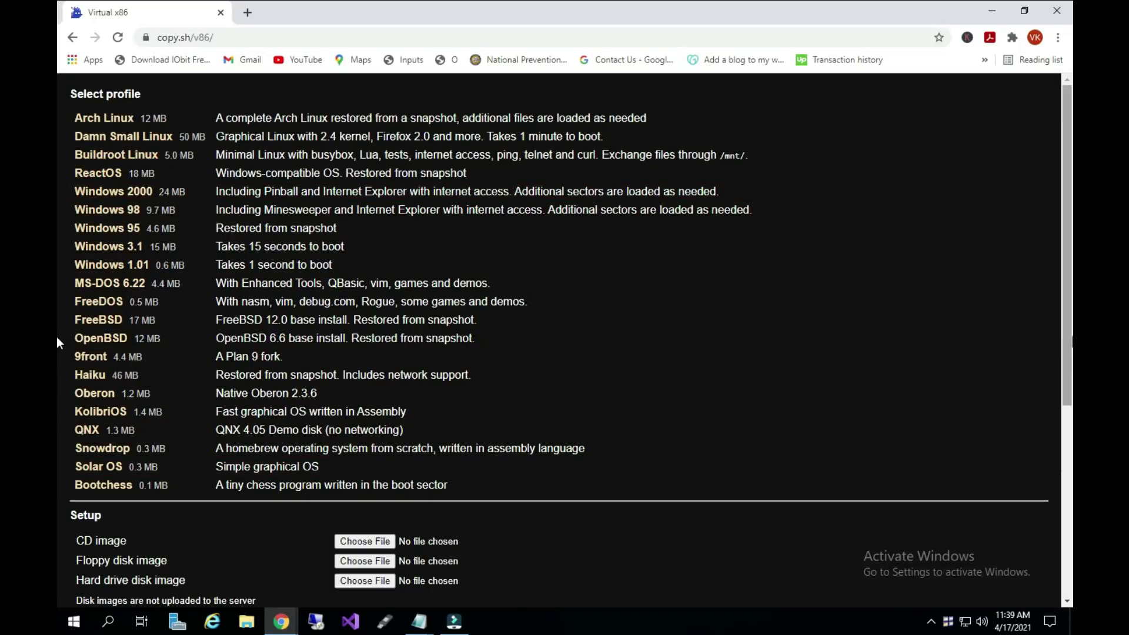
scroll(57, 336, "down", 5)
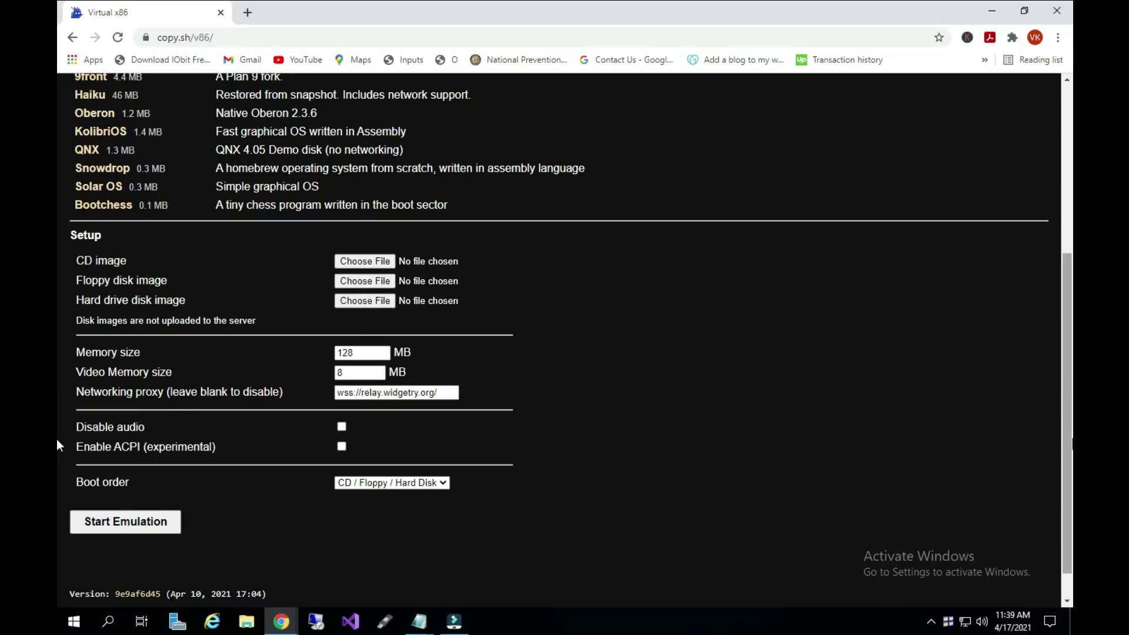
left_click_drag(1067, 439, 1046, 245)
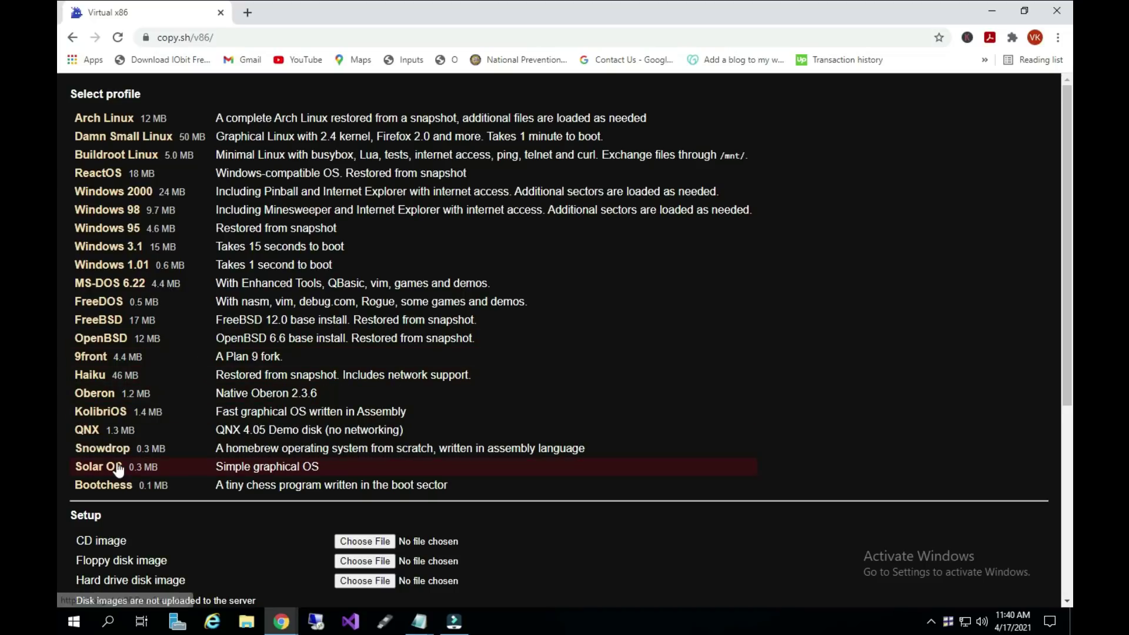
Boot the KolibriOS virtual machine and wait for its desktop
left_click(103, 410)
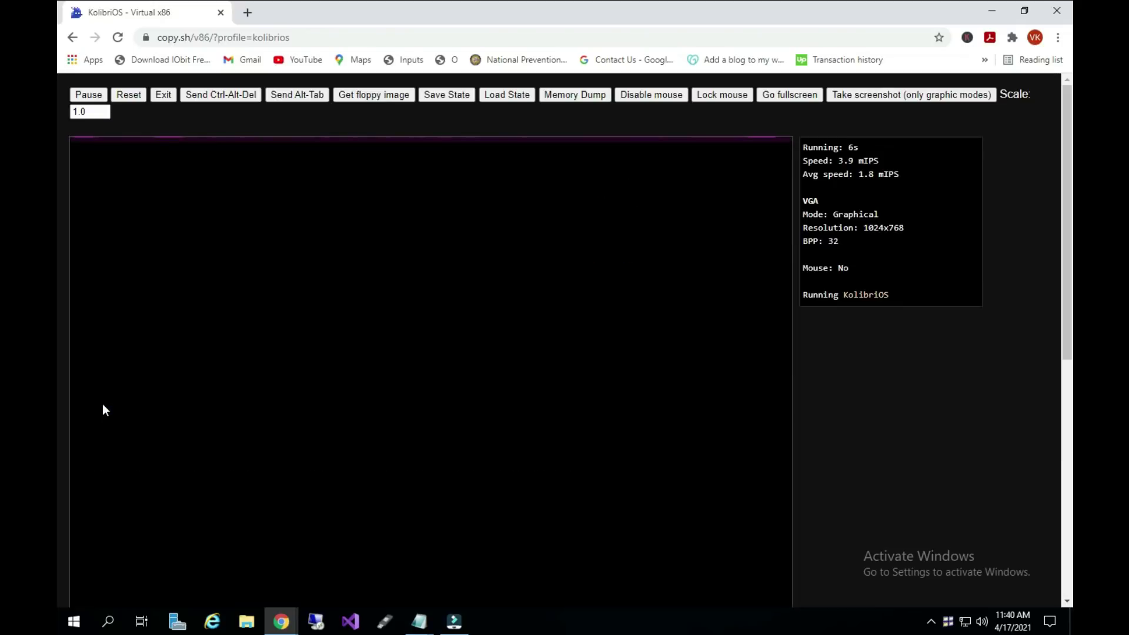
scroll(56, 309, "down", 2)
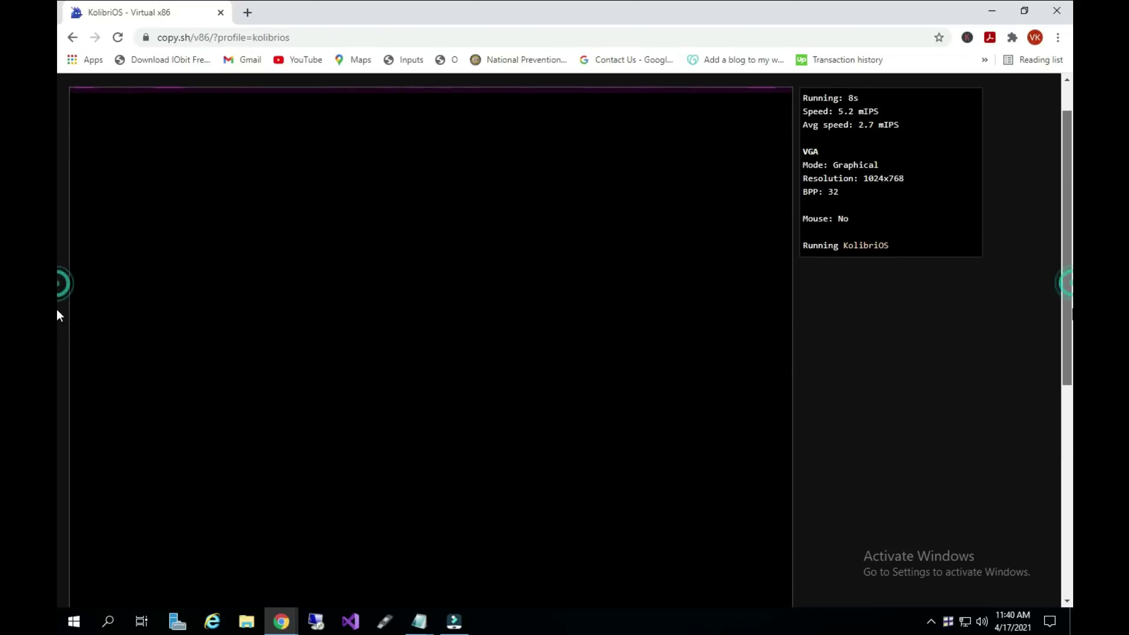
scroll(57, 268, "up", 2)
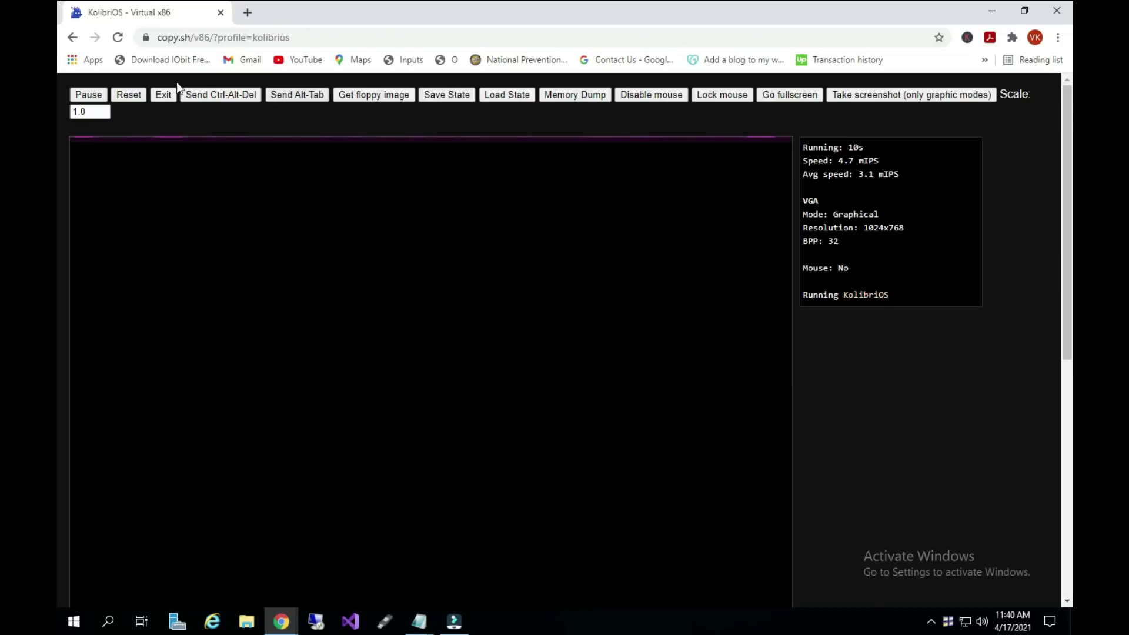
Change the emulator Scale field to 0.5 and apply it
left_click(89, 114)
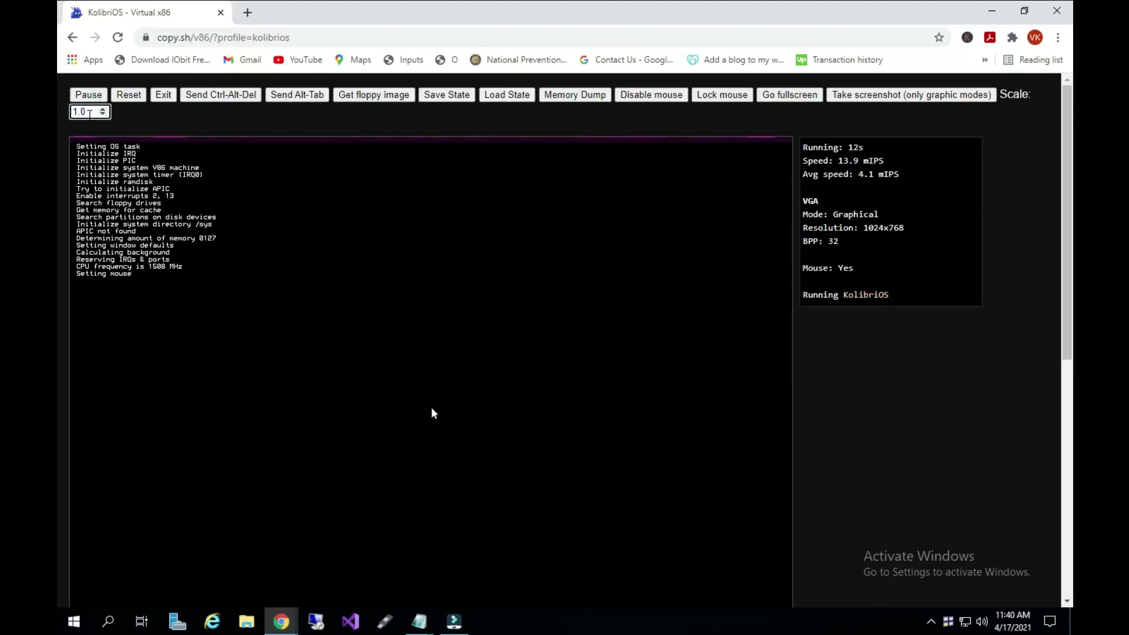
key("BackSpace")
key("BackSpace")
key("BackSpace")
type("0.")
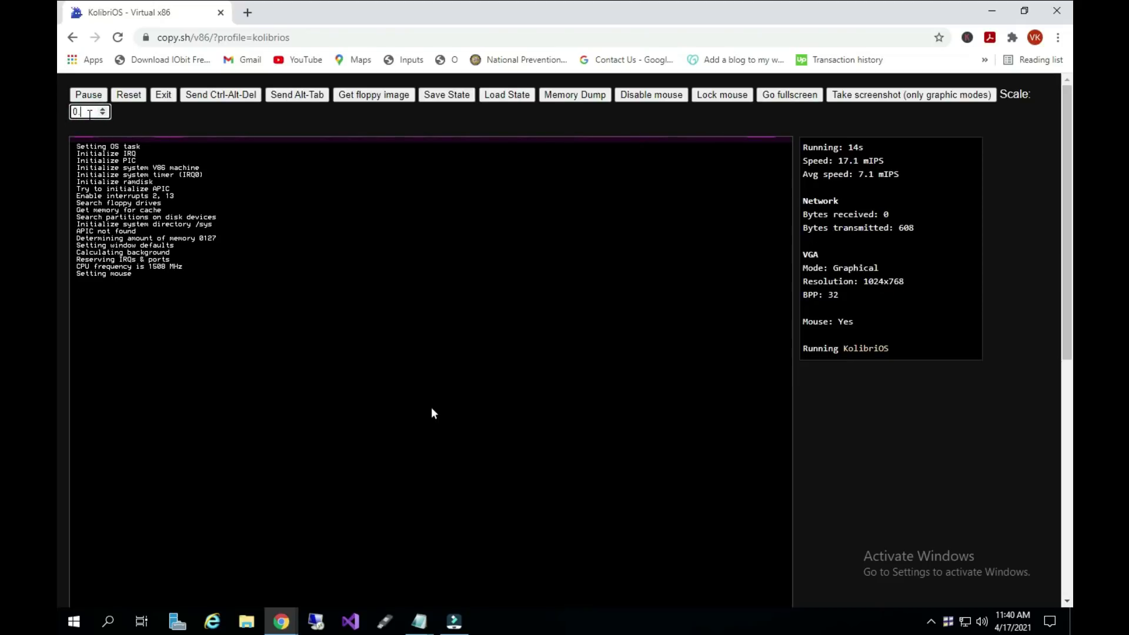
type("25")
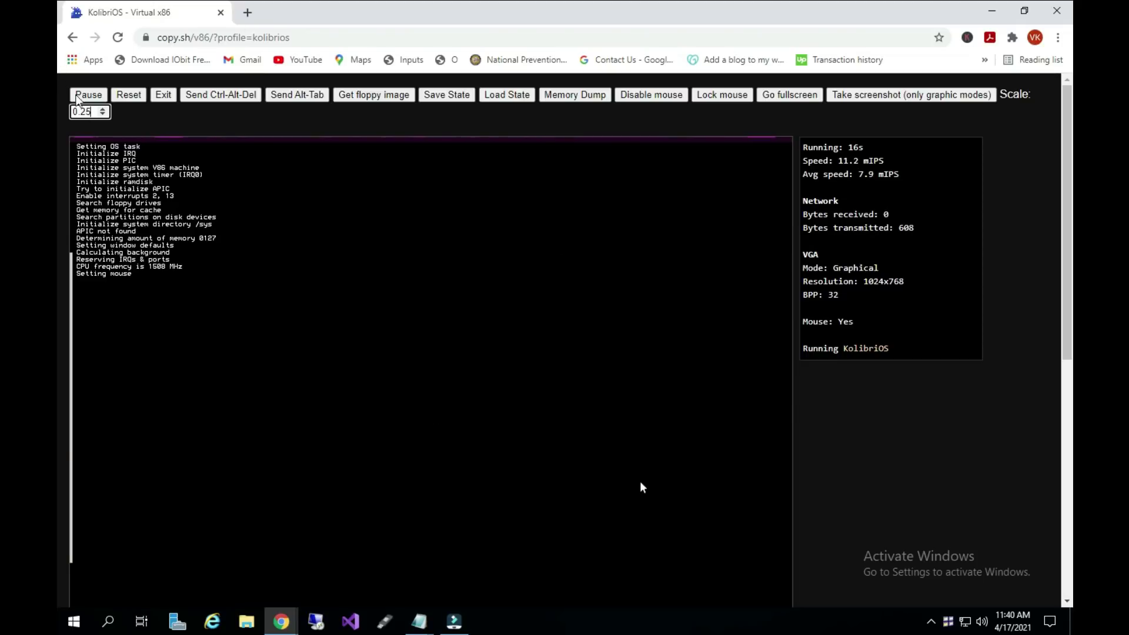
left_click(82, 110)
key("Delete")
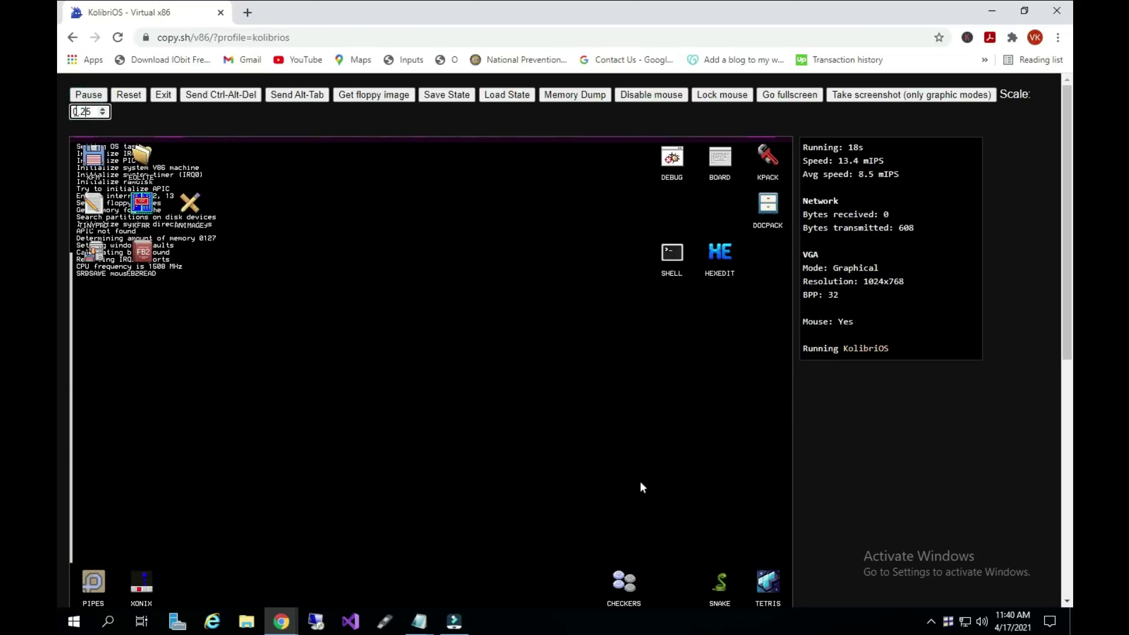
type("0.5")
left_click(905, 464)
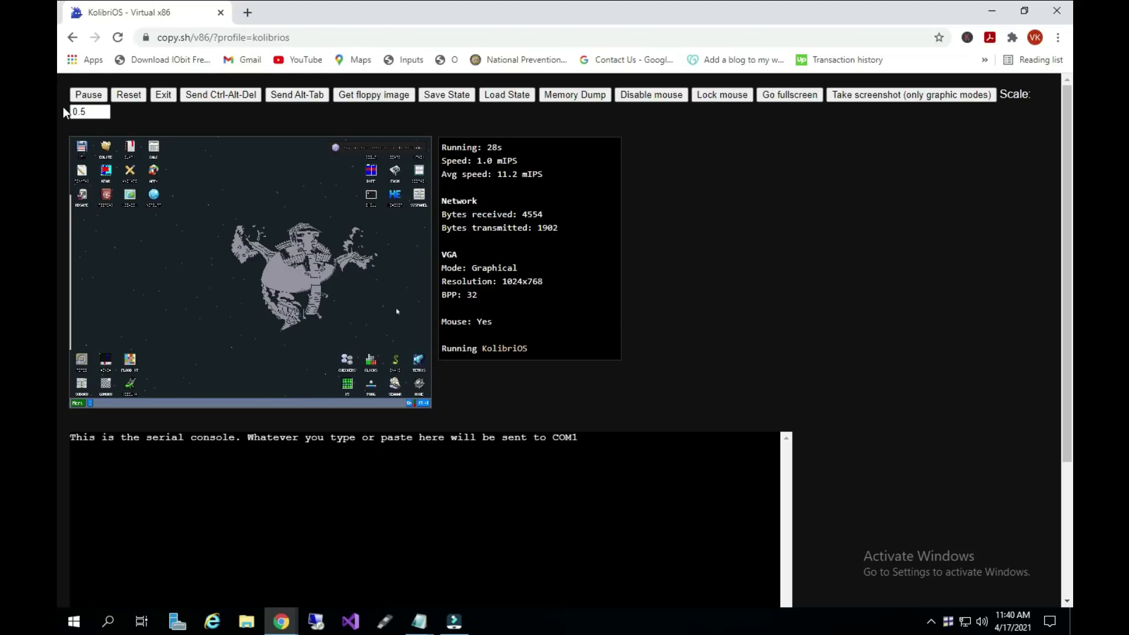
Set the emulator Scale back to 1 so KolibriOS shows full size
left_click(88, 112)
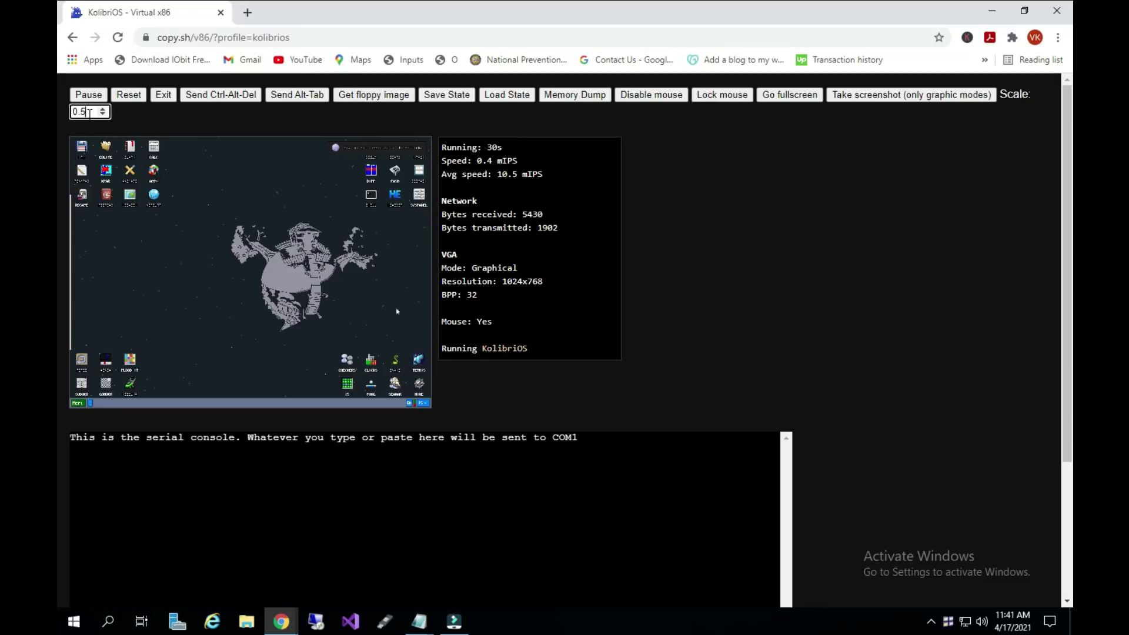
key("BackSpace")
key("BackSpace")
key("BackSpace")
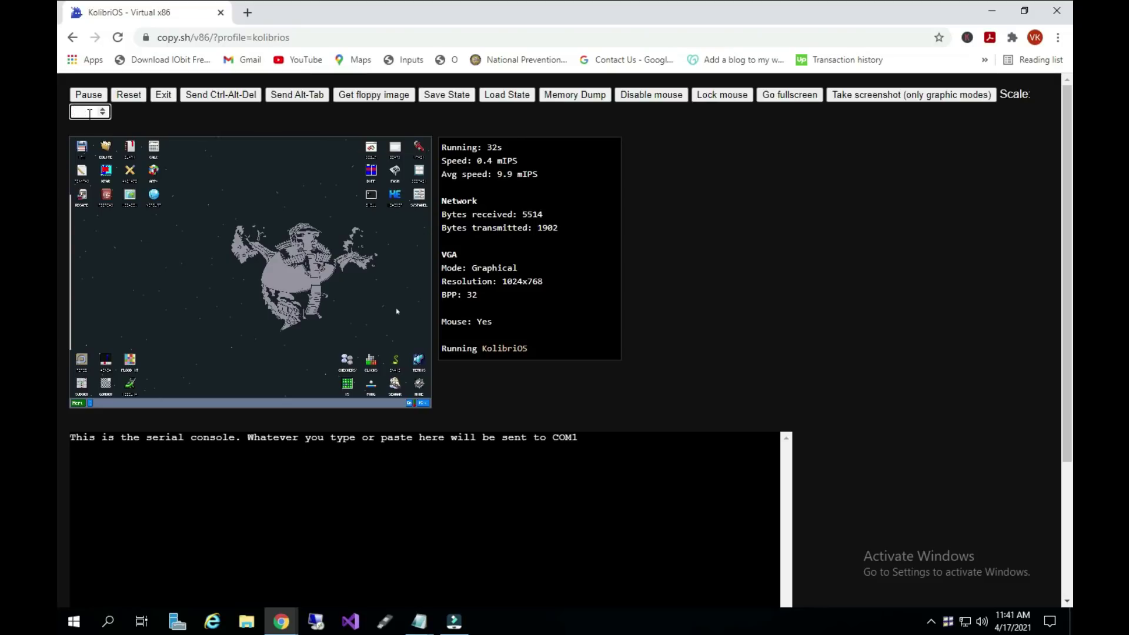
type("1")
left_click(804, 318)
left_click_drag(1065, 194, 1067, 236)
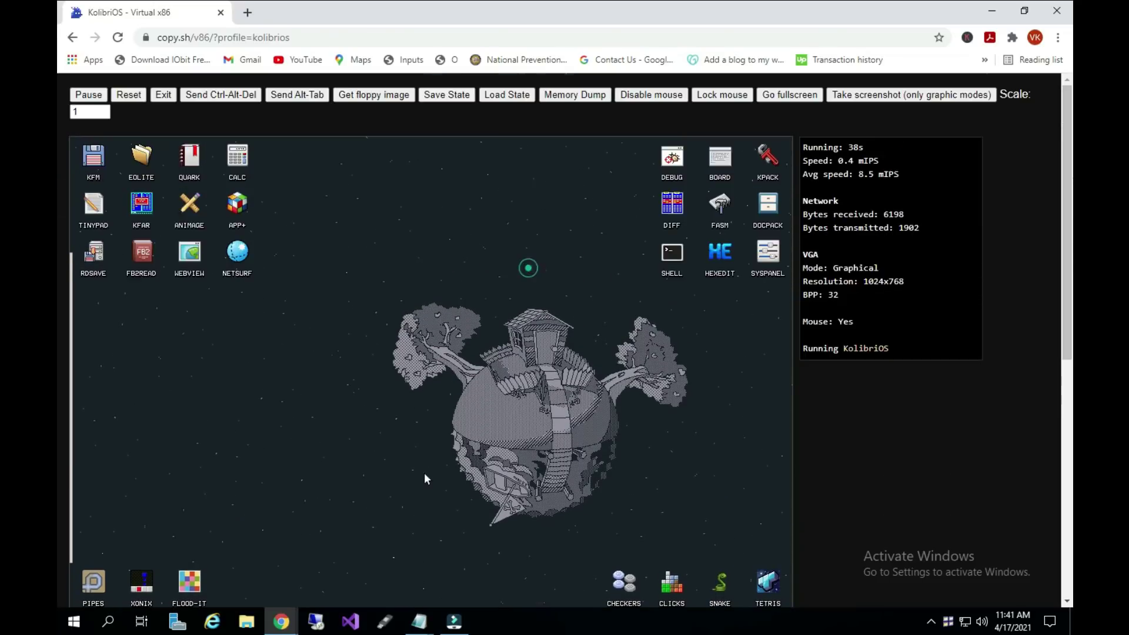
Open the KolibriOS main menu, then exit to the profile list
left_click(425, 472)
key("Escape")
scroll(57, 323, "down", 1)
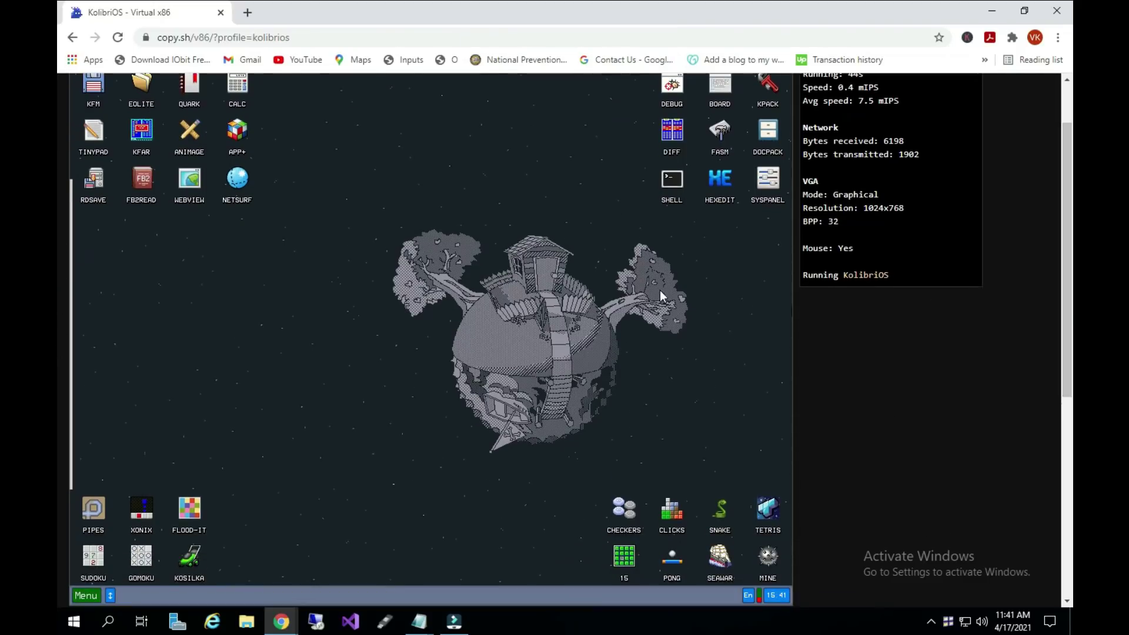
left_click(518, 276)
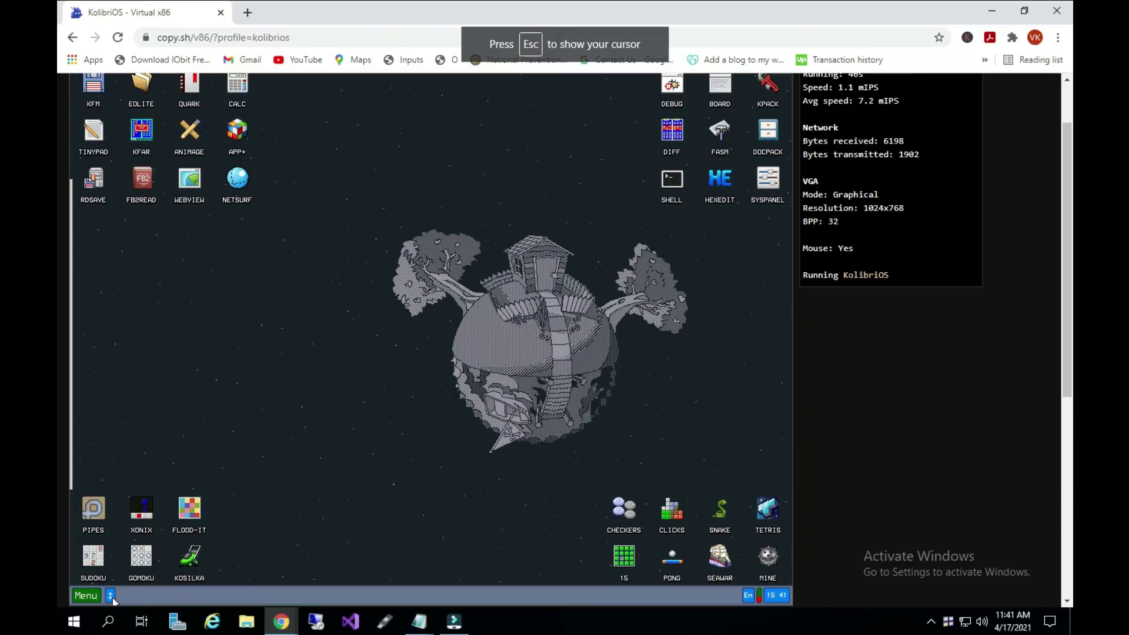
left_click(87, 596)
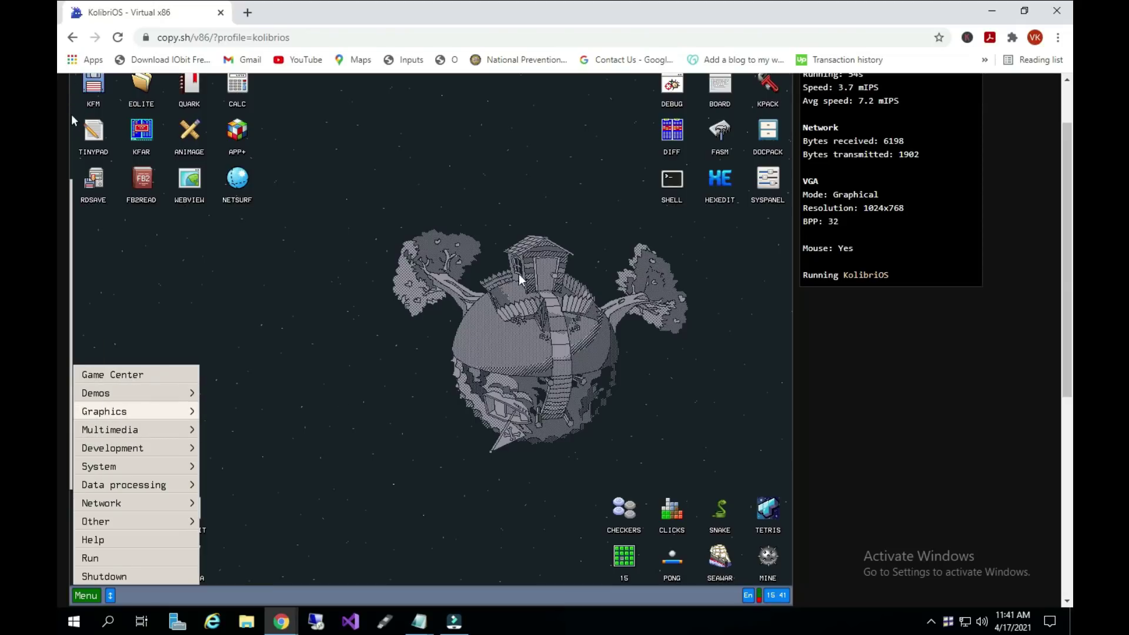
scroll(56, 298, "up", 1)
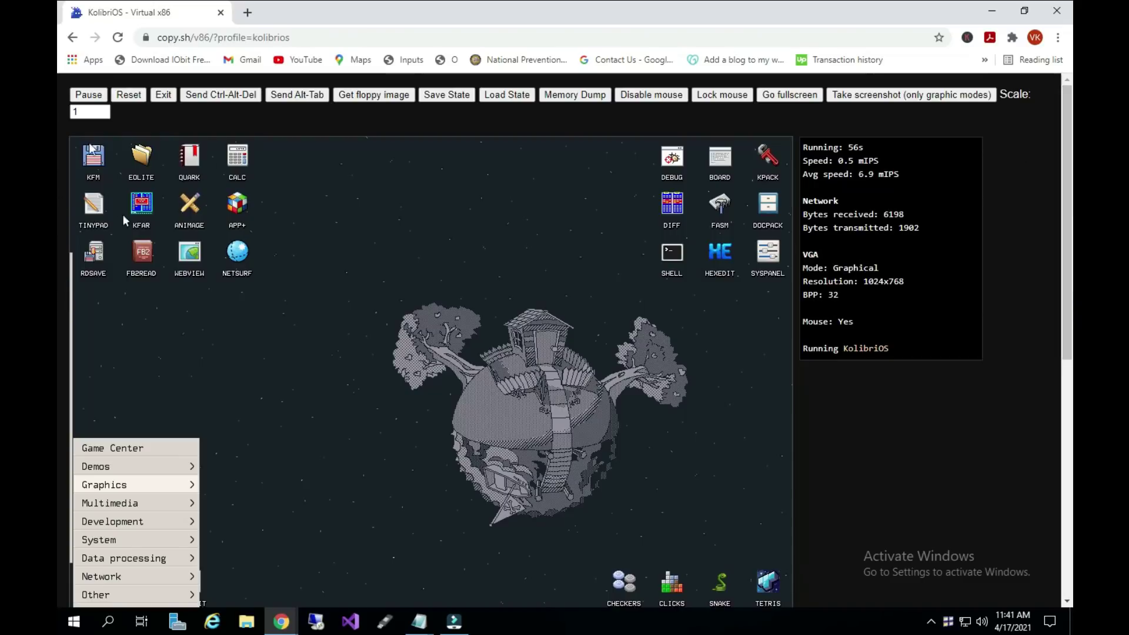
left_click(164, 94)
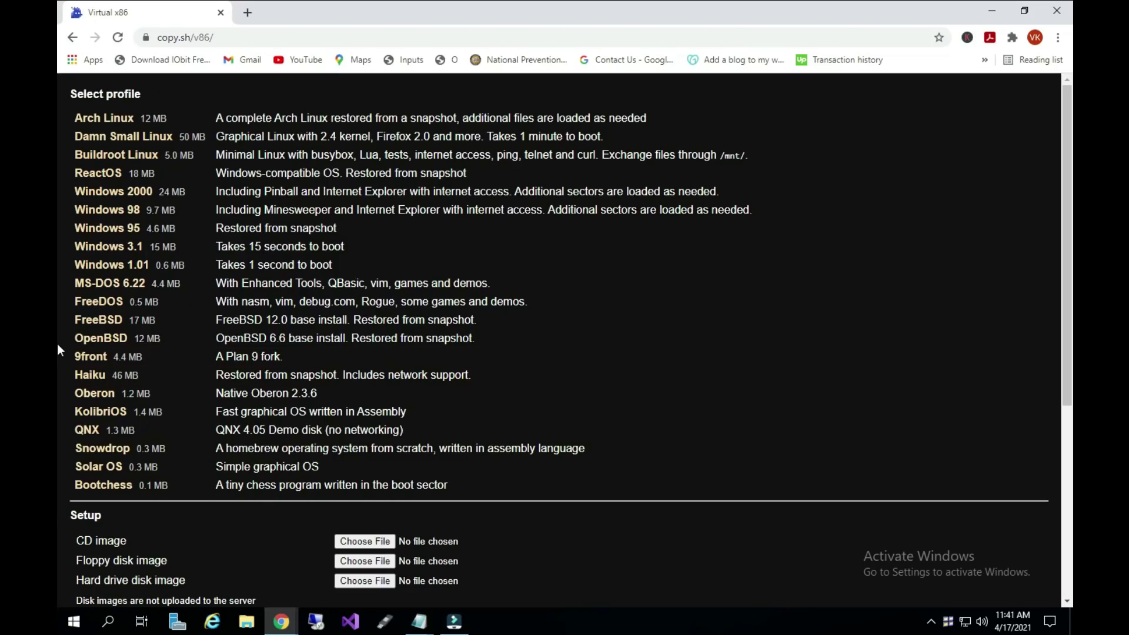
Boot MS-DOS 6.22 and run 'win' at the C:\> prompt
left_click(127, 284)
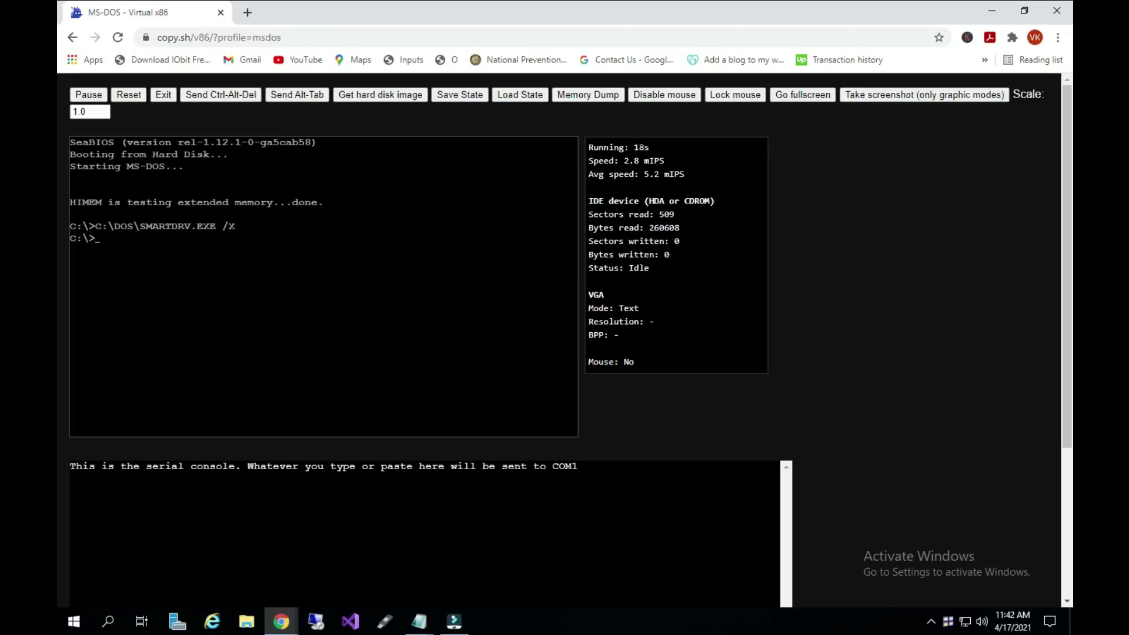
type("w")
type("in")
key("Return")
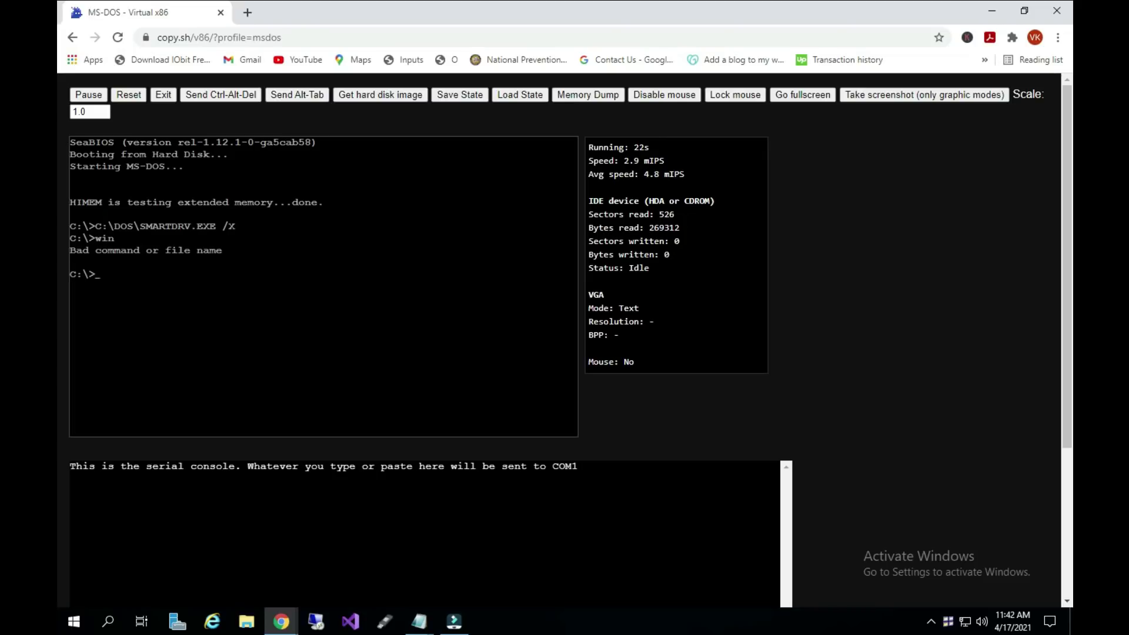
Try switching to drive A: at the DOS prompt
left_click(123, 285)
type("A:")
left_click(131, 283)
Exit MS-DOS, boot Windows 98 and set the emulator Scale to 0.5
left_click(154, 95)
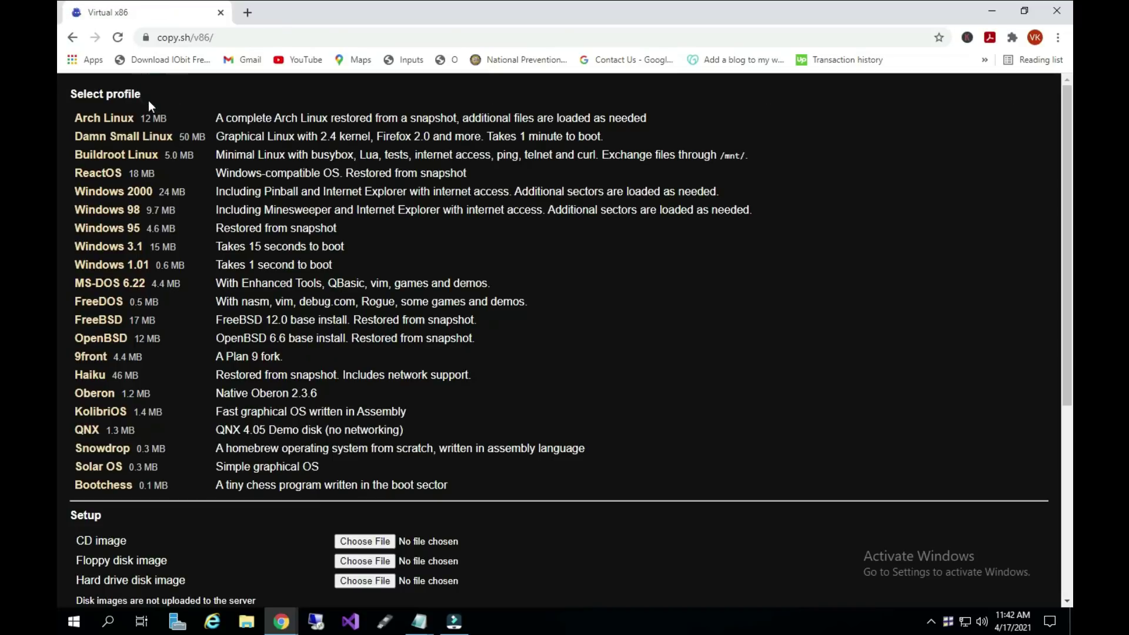
left_click(146, 216)
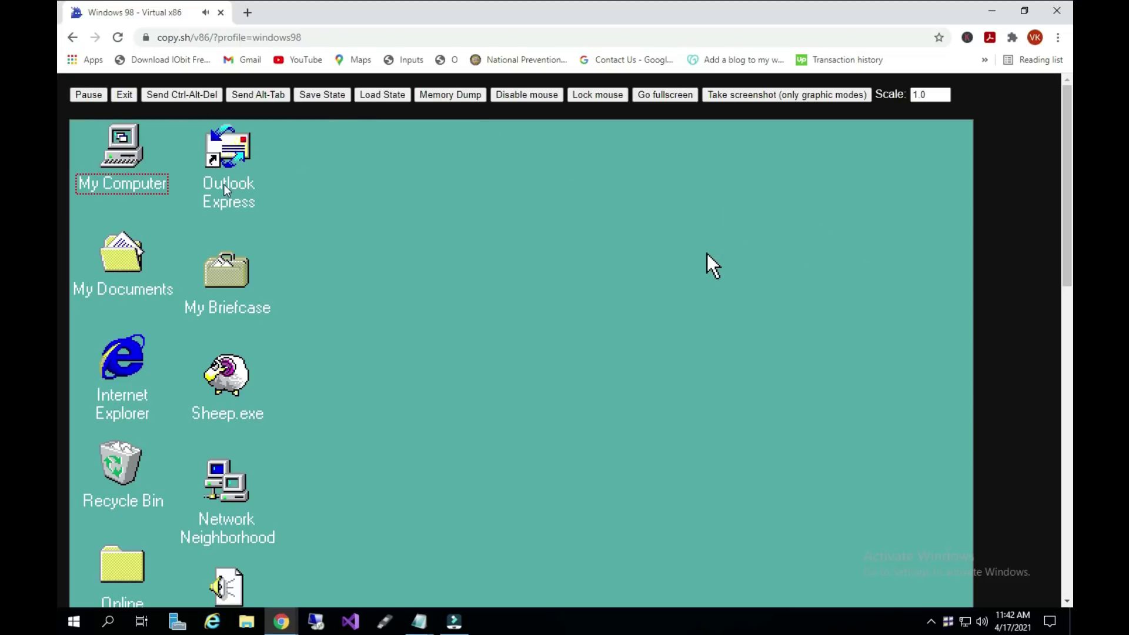
double_click(929, 95)
key("BackSpace")
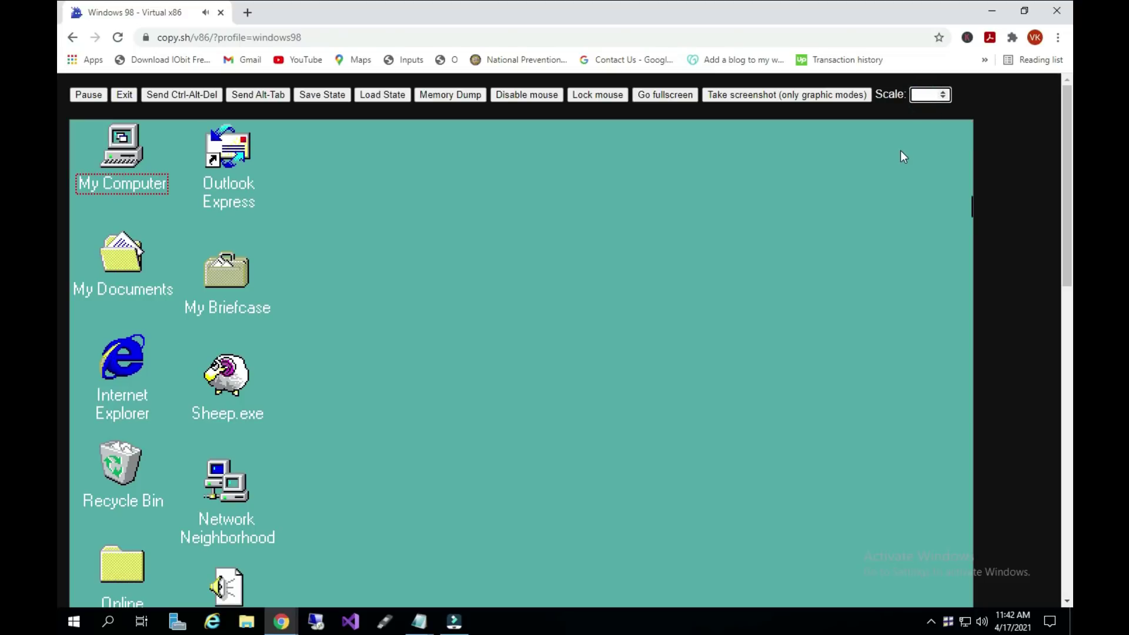
type("0")
type(".5")
key("Return")
Open the Windows 98 Start menu and browse its Programs list
left_click(347, 382)
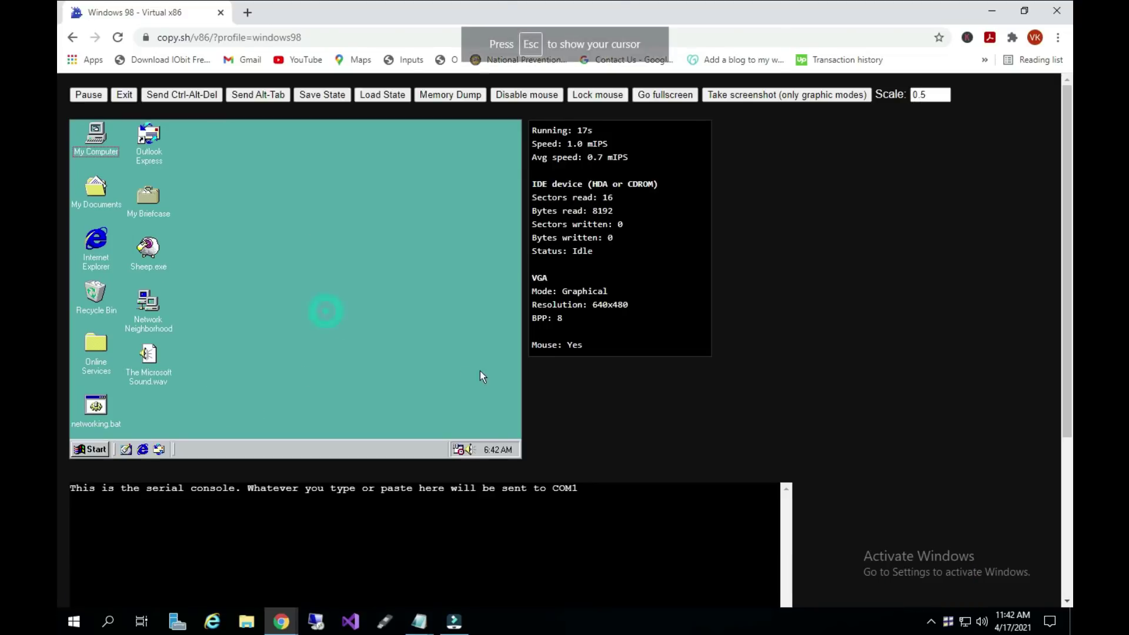
key("ctrl+Escape")
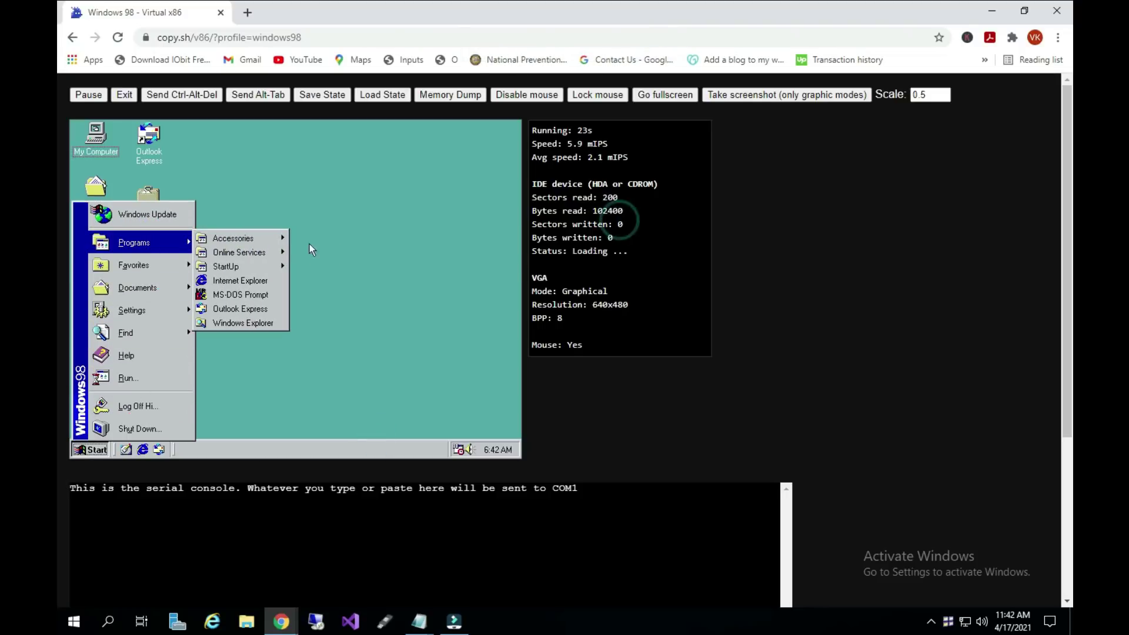
left_click(196, 185)
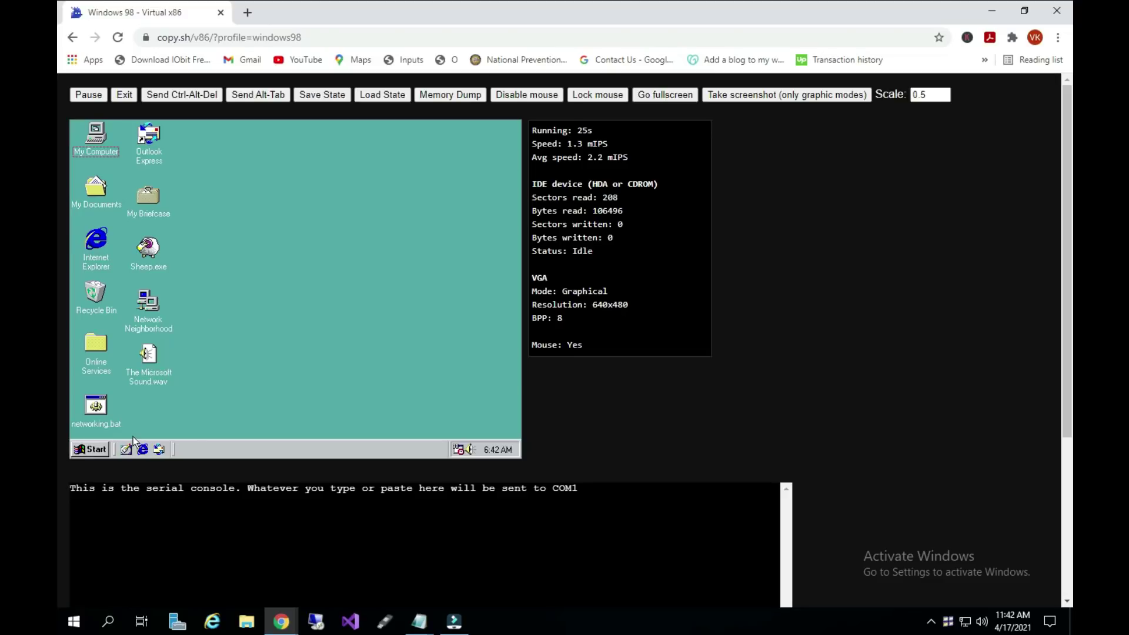
Reopen the Start menu, then exit Windows 98 to the profile list
left_click(91, 447)
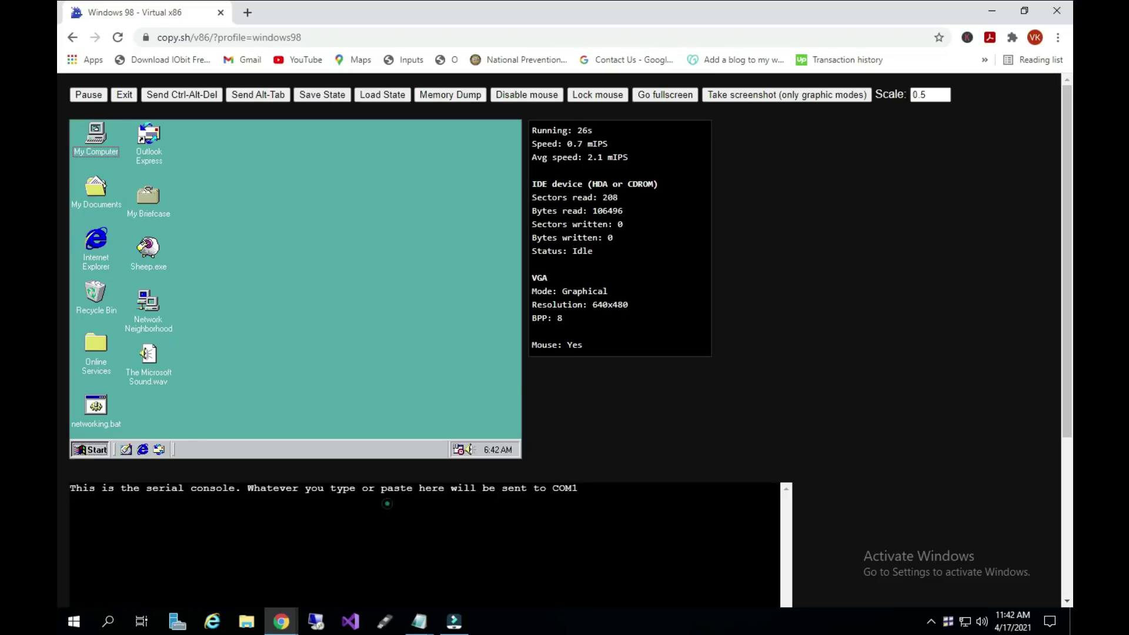
left_click(97, 448)
left_click(98, 450)
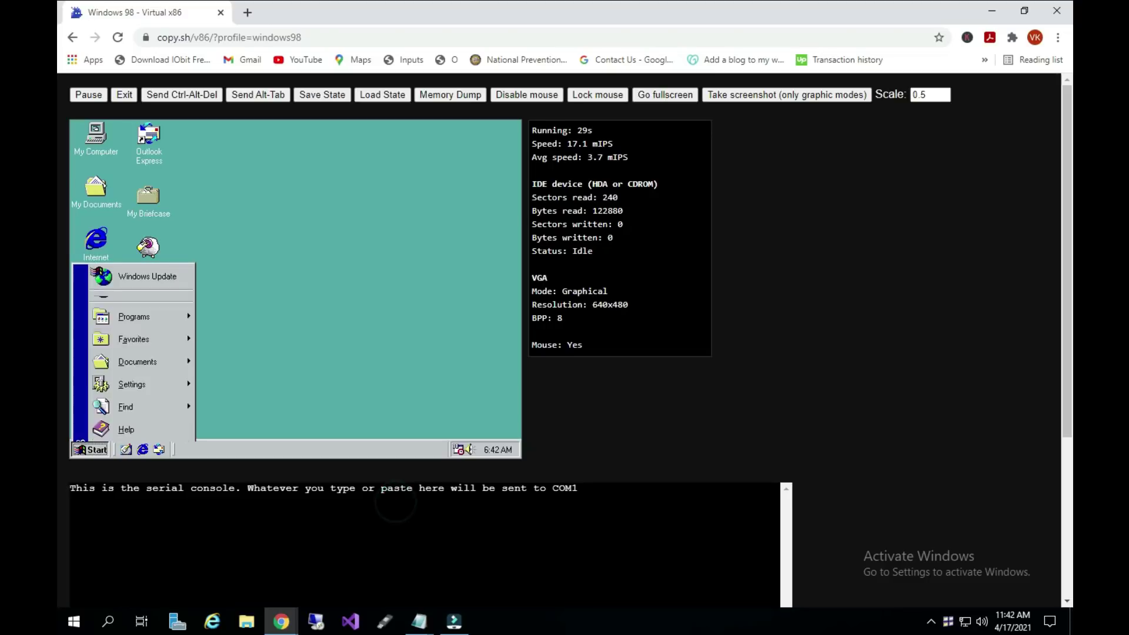
left_click(81, 452)
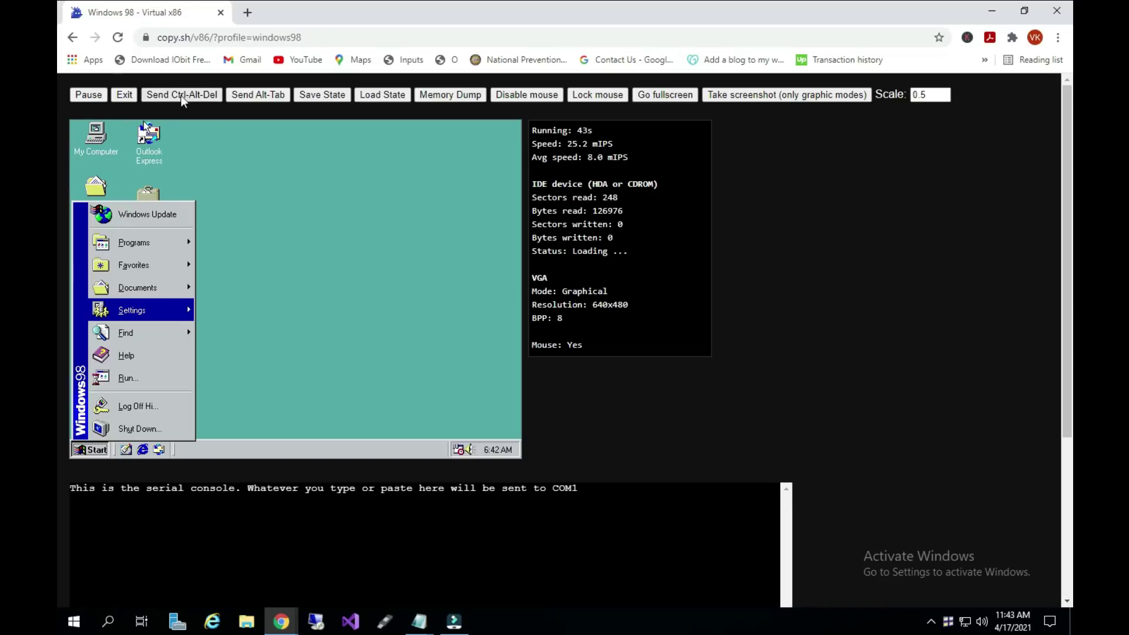
left_click(124, 95)
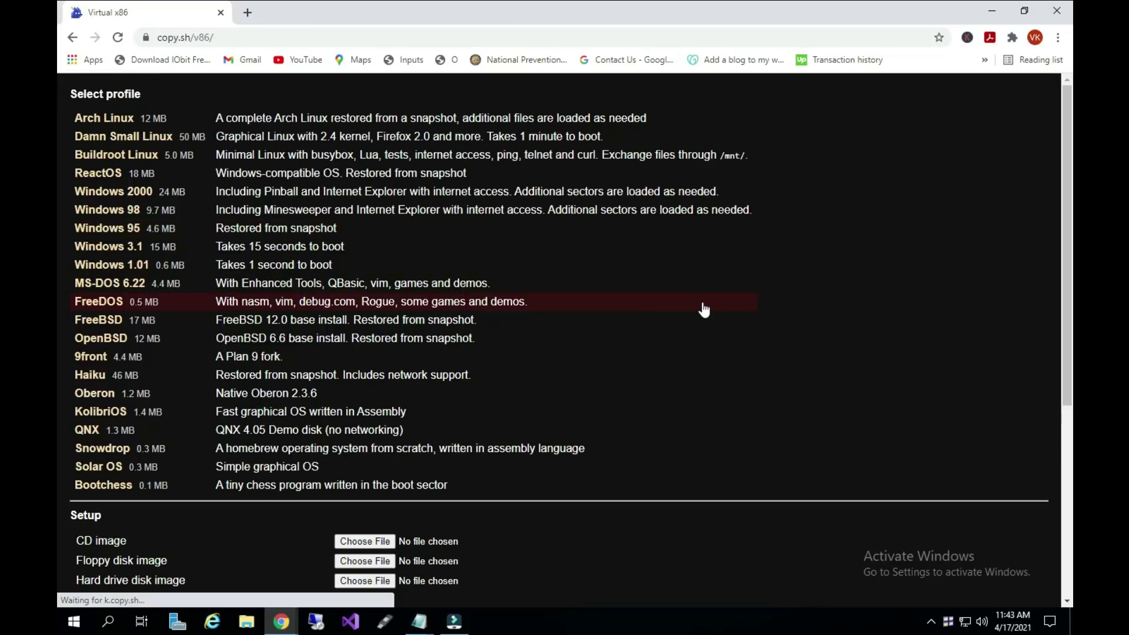